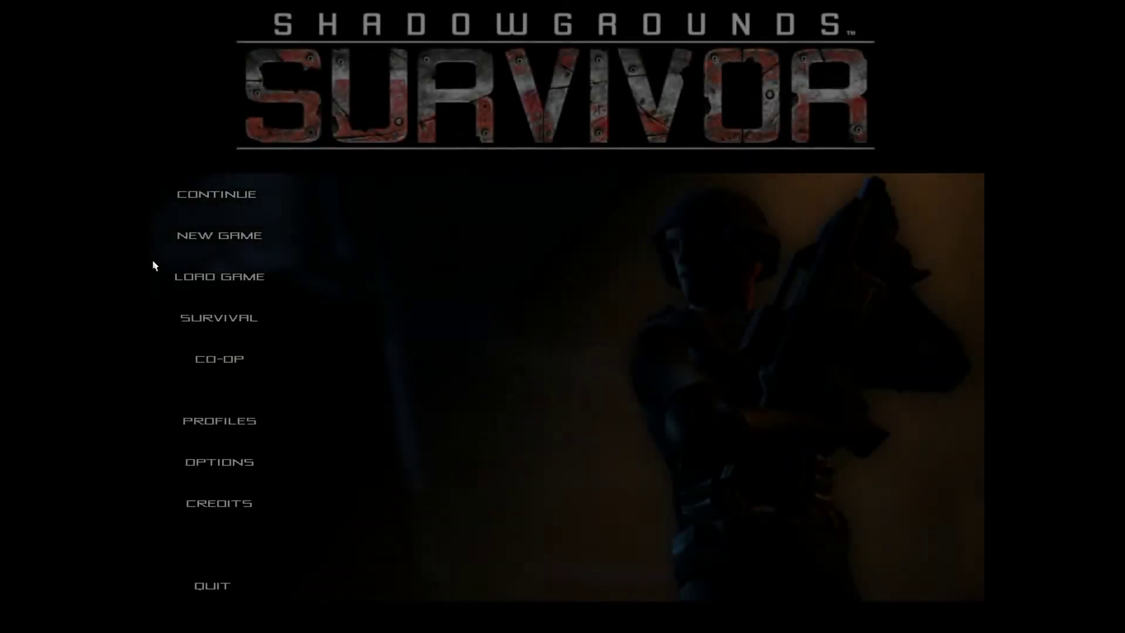
Start a new game in Shadowgrounds Survivor and drag the resulting crash message aside.
click(261, 242)
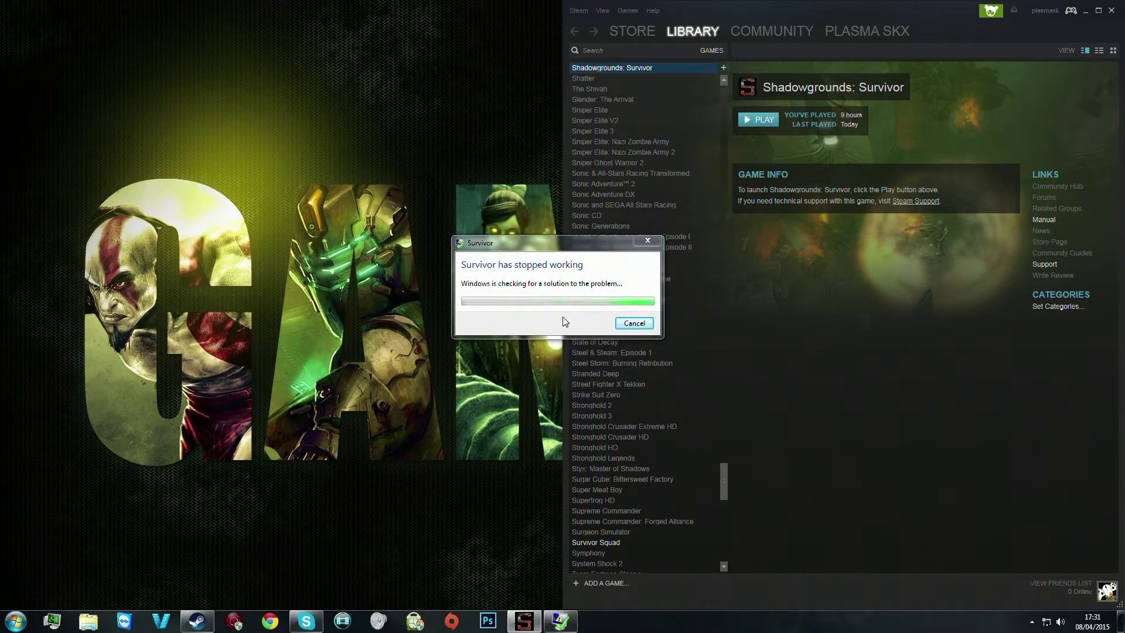
mouse_move(558, 246)
mouse_down()
mouse_move(344, 150)
mouse_move(388, 241)
mouse_move(378, 309)
mouse_move(371, 256)
mouse_up()
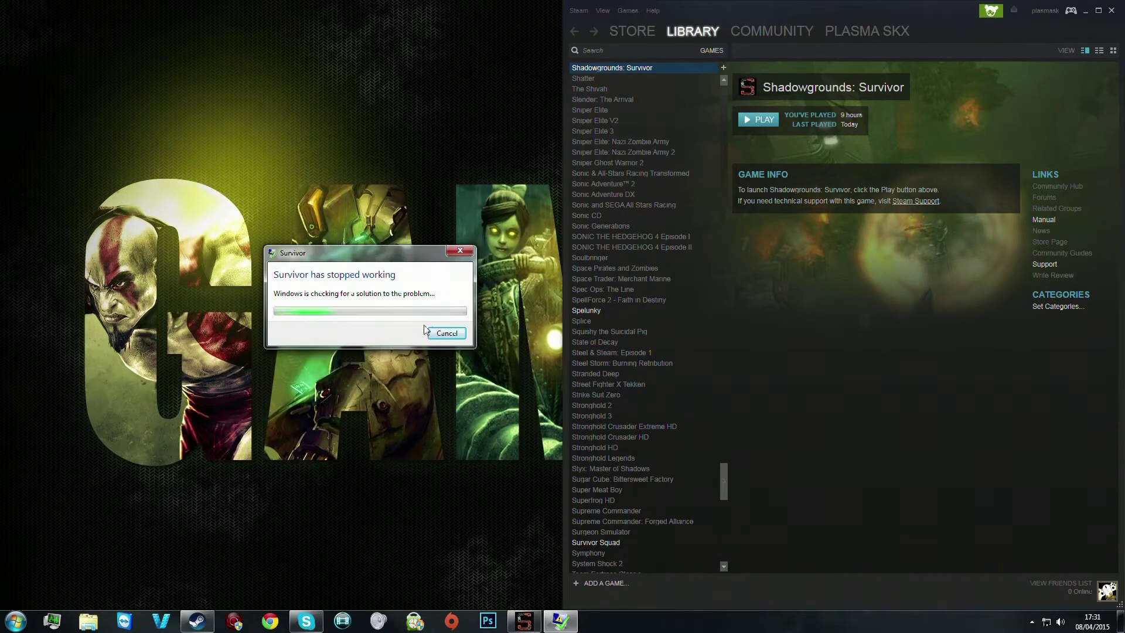
Close the crash message and open the installed programs list from the Computer window.
click(444, 333)
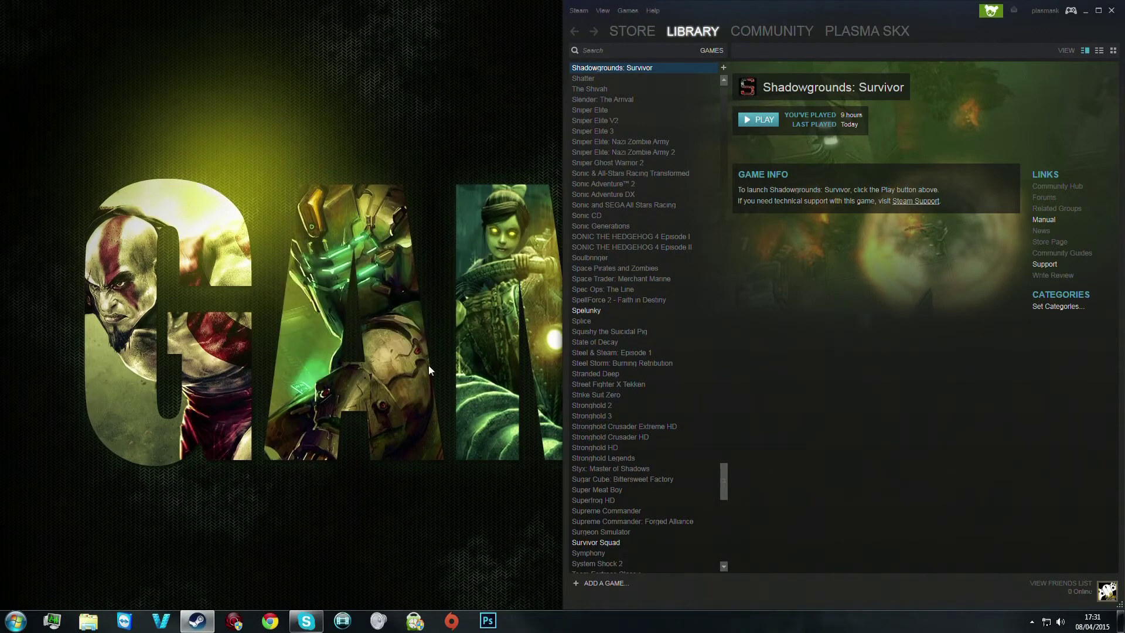
click(16, 620)
click(195, 469)
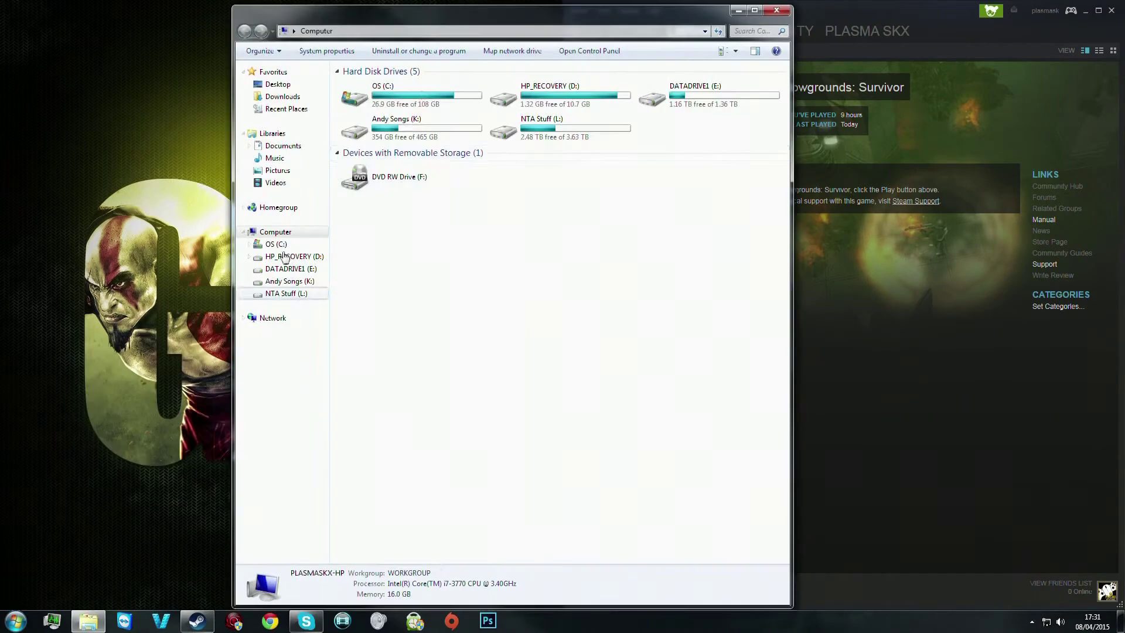
drag(469, 23, 322, 49)
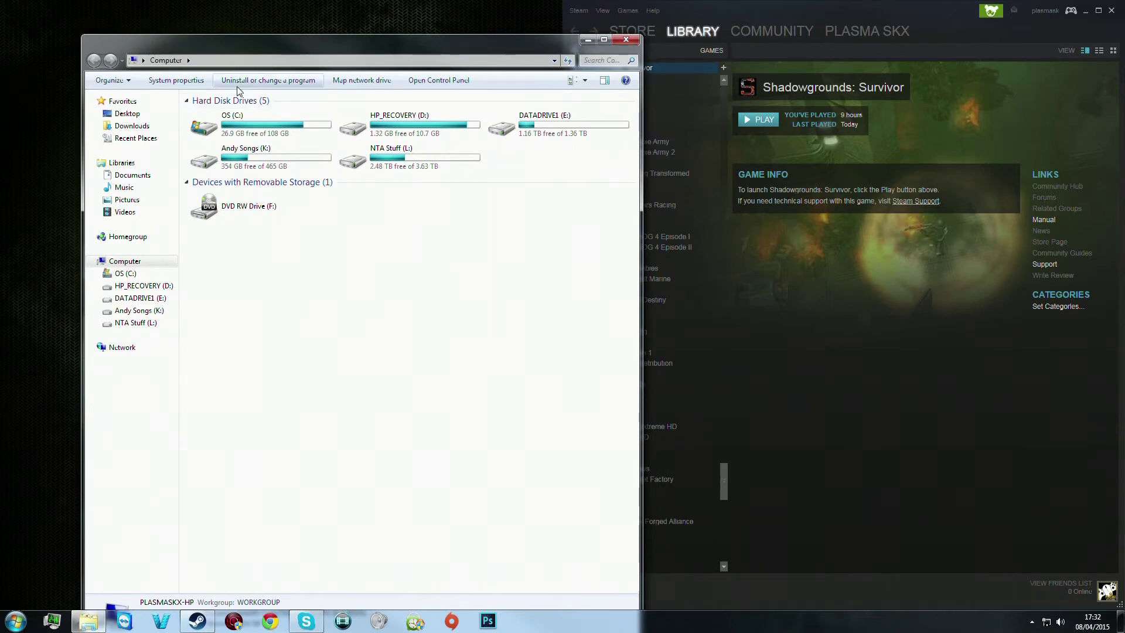
click(269, 82)
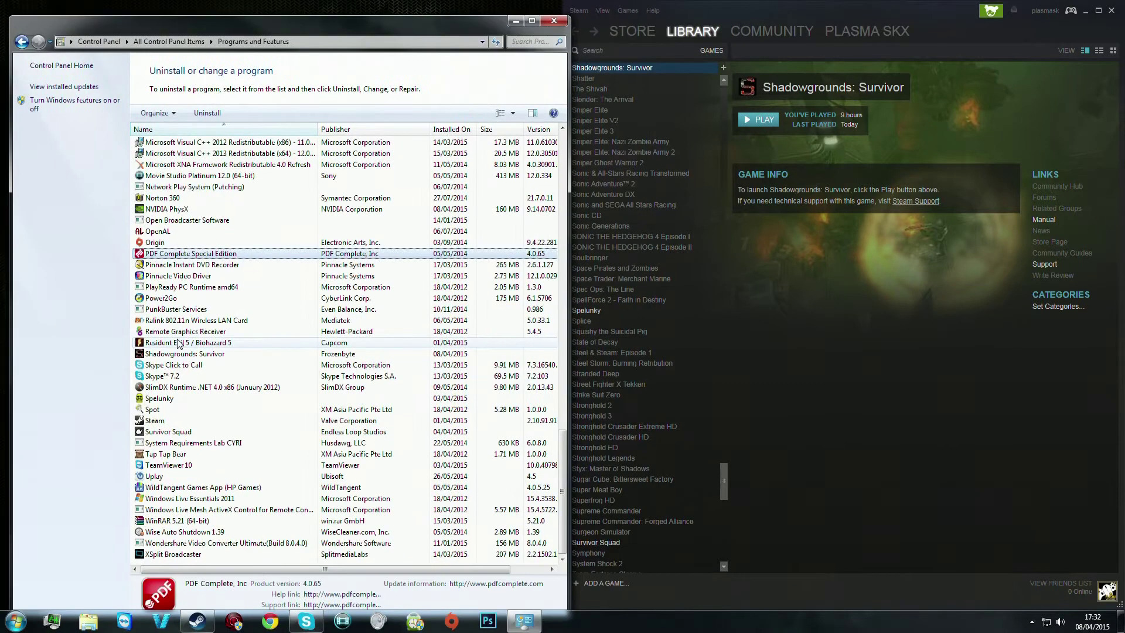
key(Down)
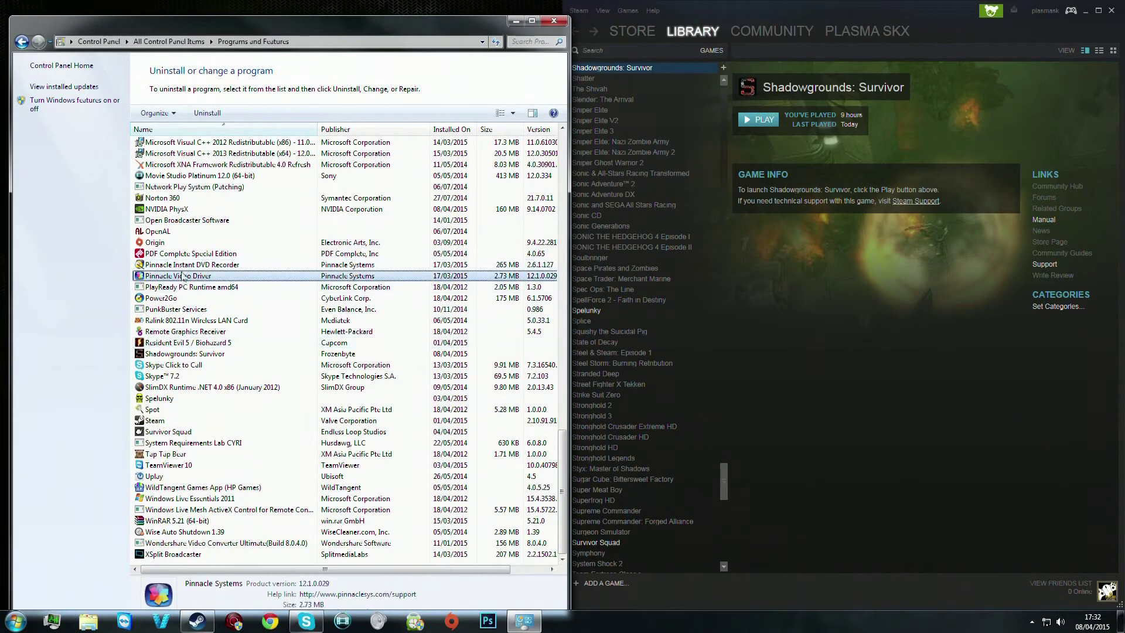
Uninstall NVIDIA PhysX, confirming the removal and the UAC prompt.
click(178, 209)
right_click(179, 209)
click(201, 221)
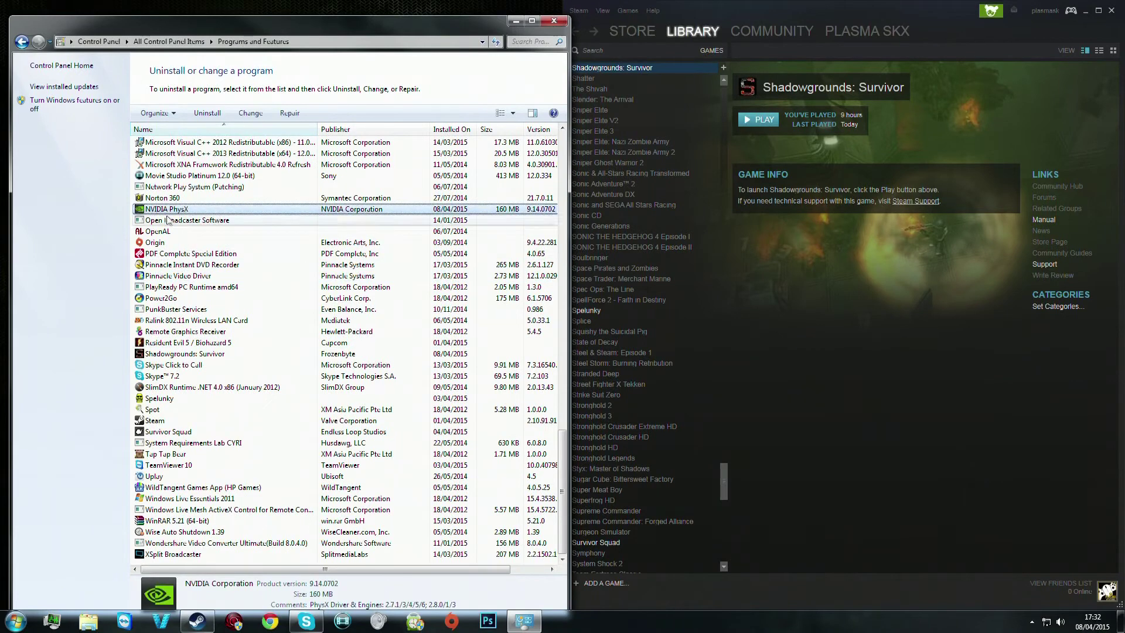
right_click(175, 213)
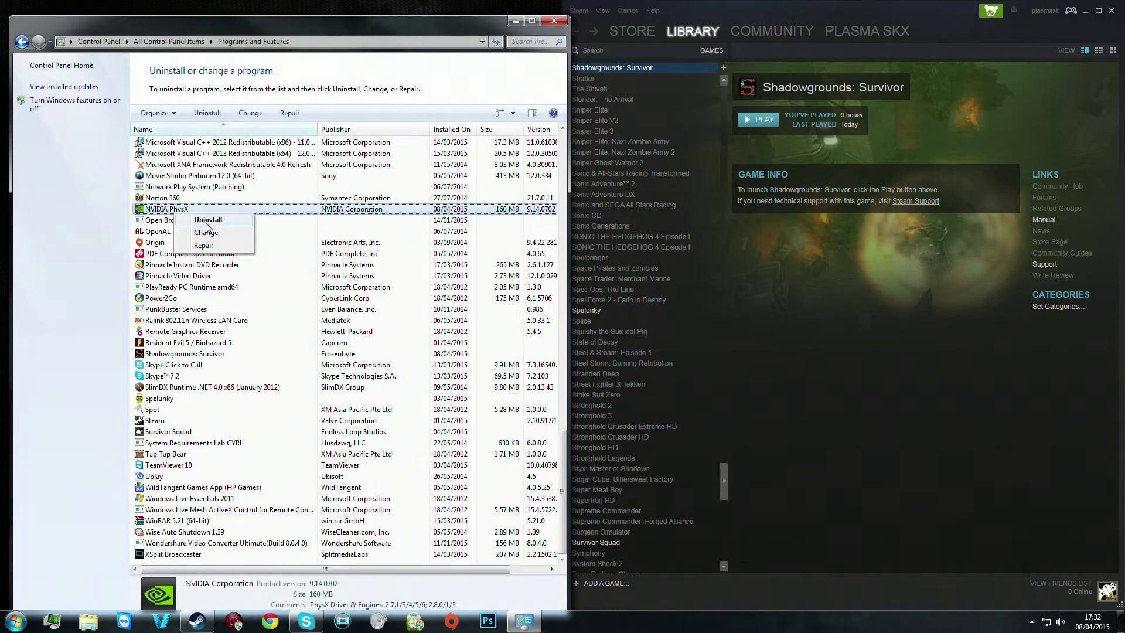
click(206, 222)
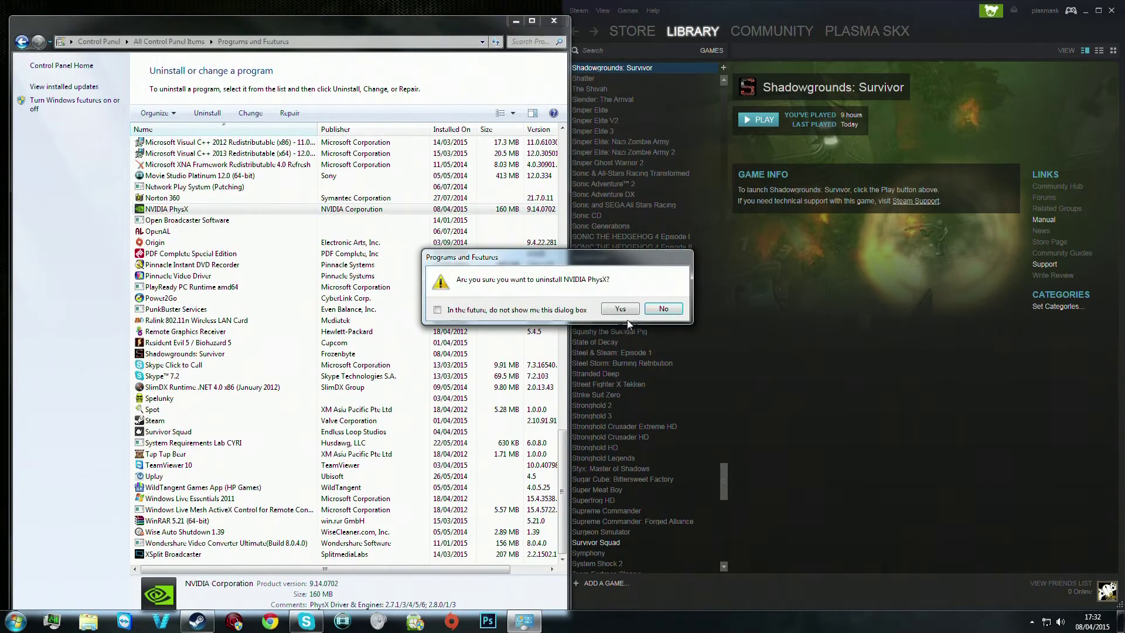
click(626, 313)
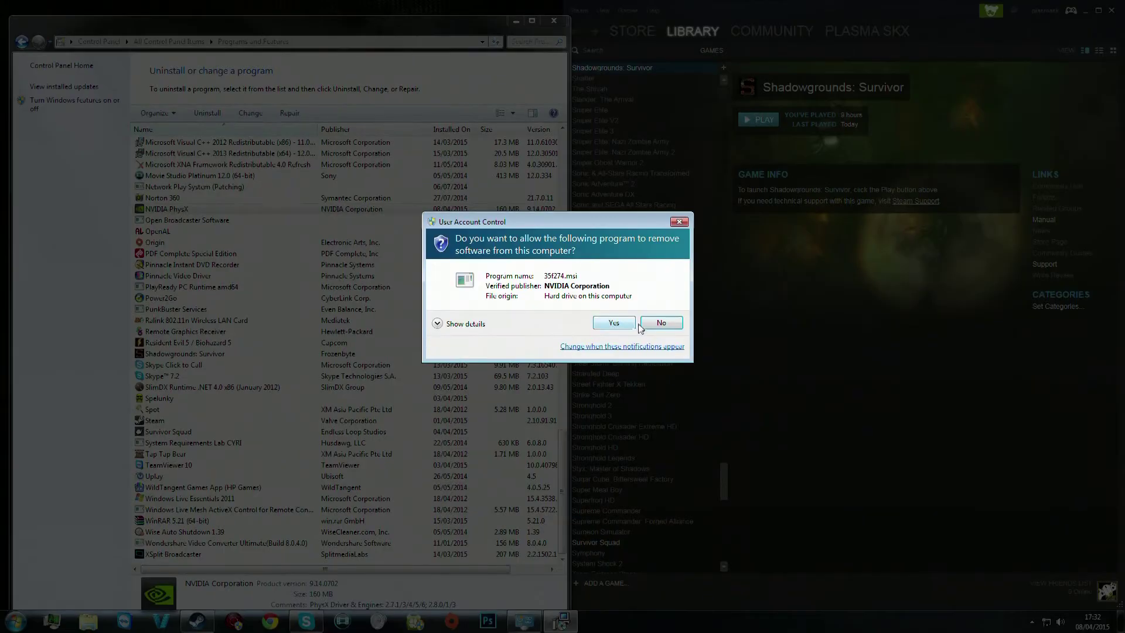
click(615, 322)
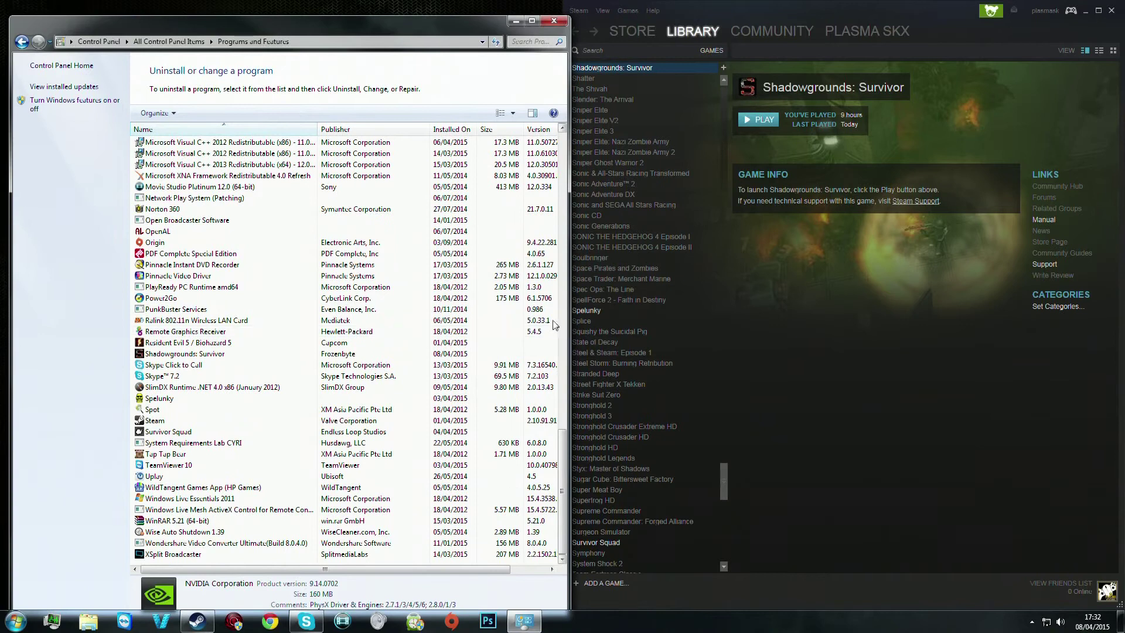
Minimize the programs window and open Shadowgrounds: Survivor's Properties from the Steam library.
click(516, 21)
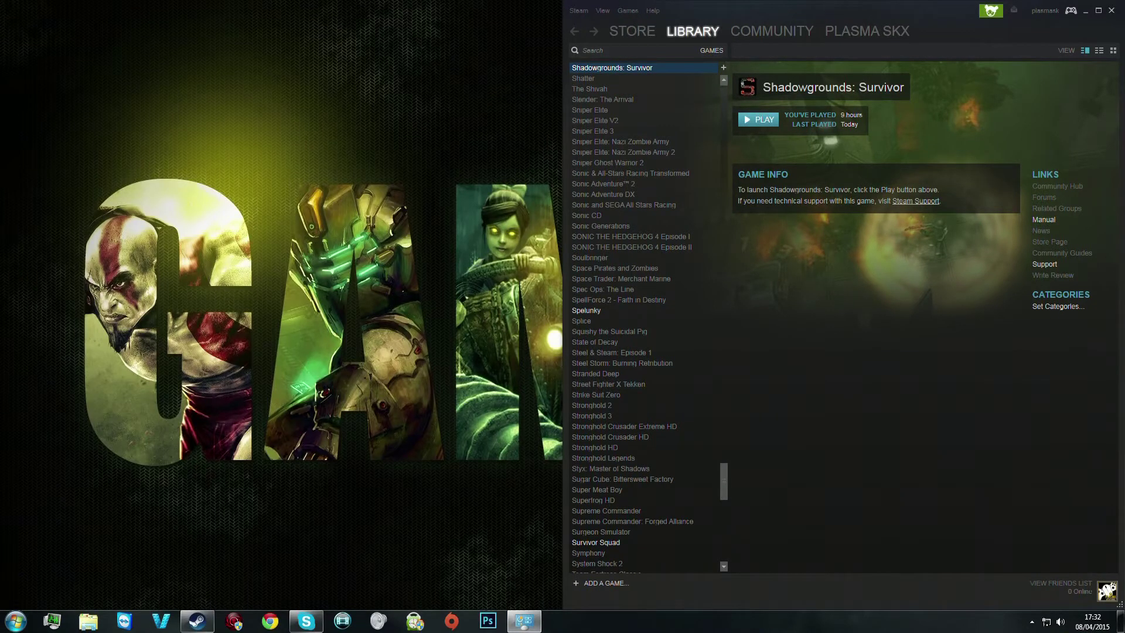
right_click(631, 69)
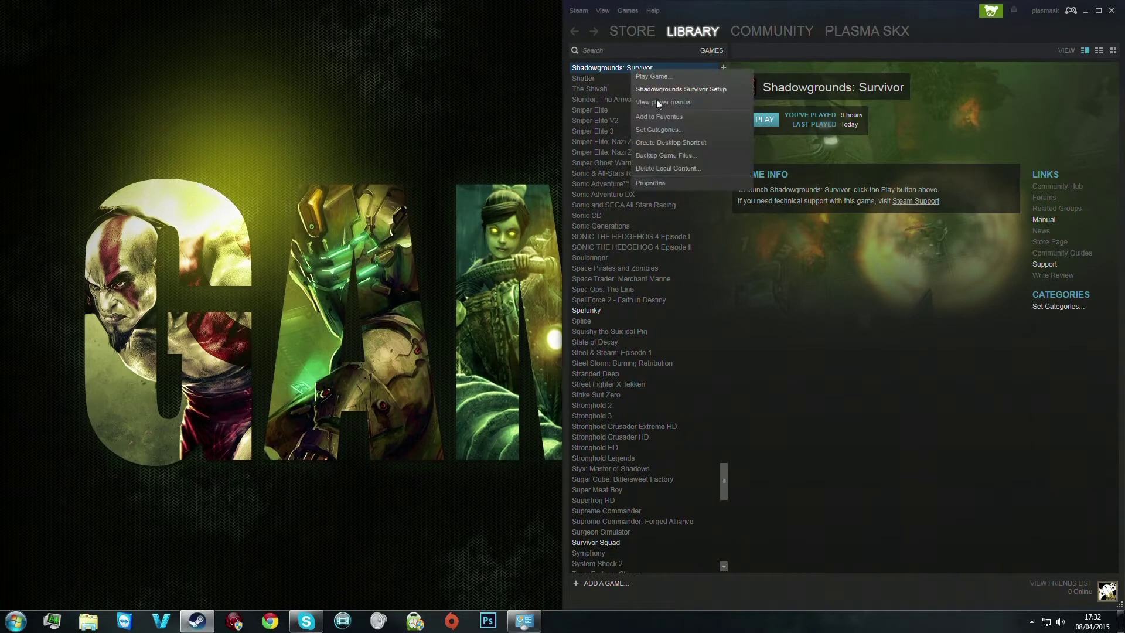
click(670, 185)
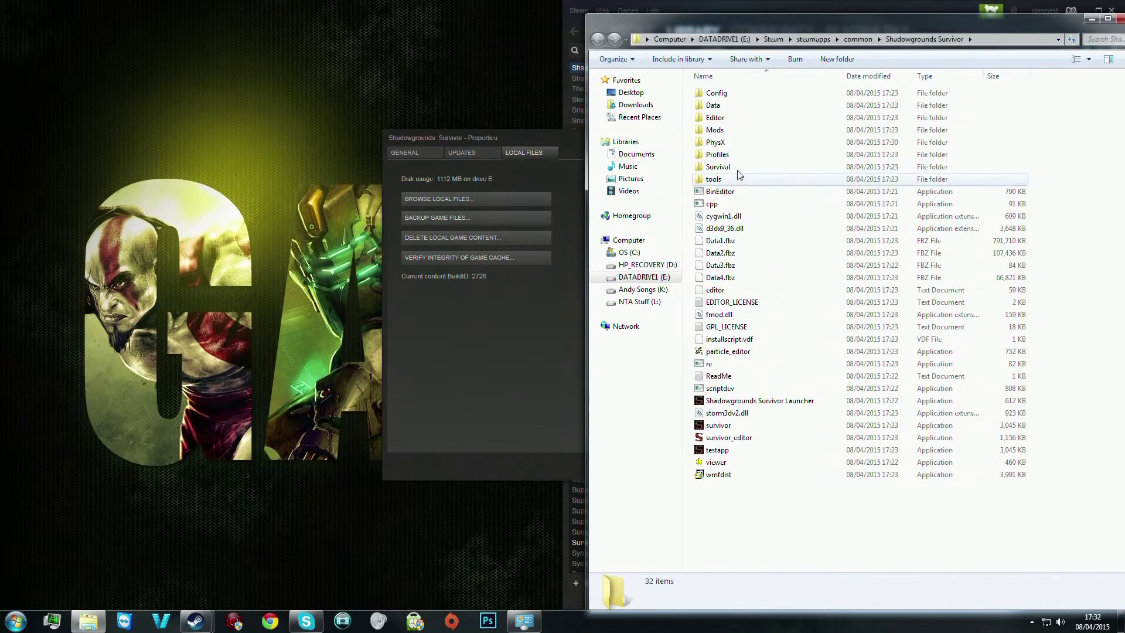
Install PhysX_7.09.13_SystemSoftware from the game's PhysX folder, accepting the license, and finish setup.
double_click(727, 142)
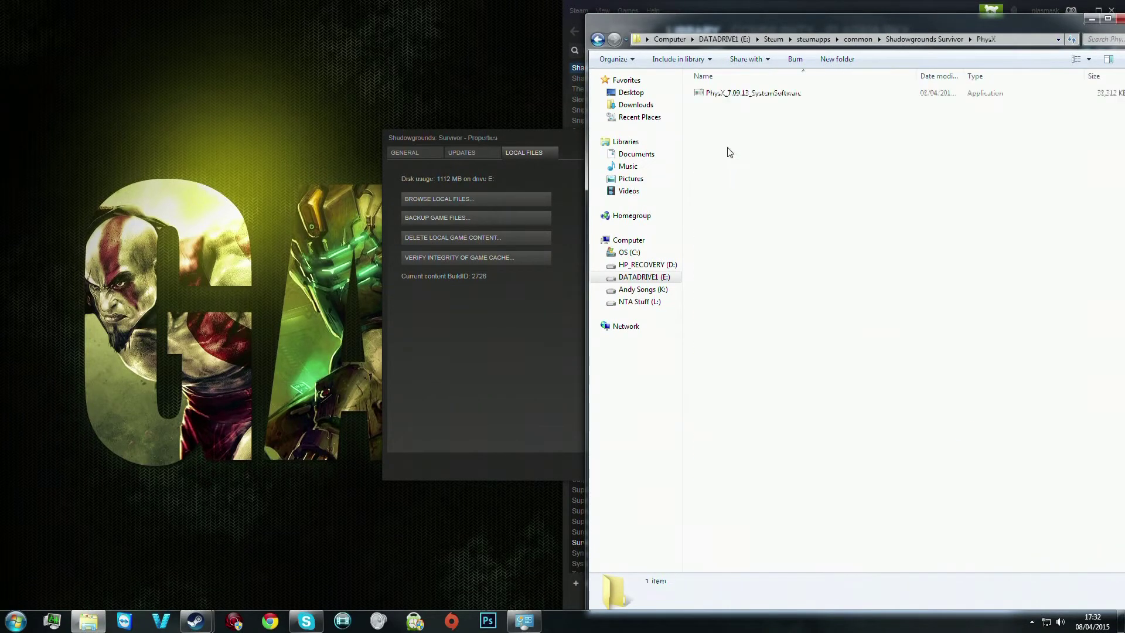
double_click(750, 97)
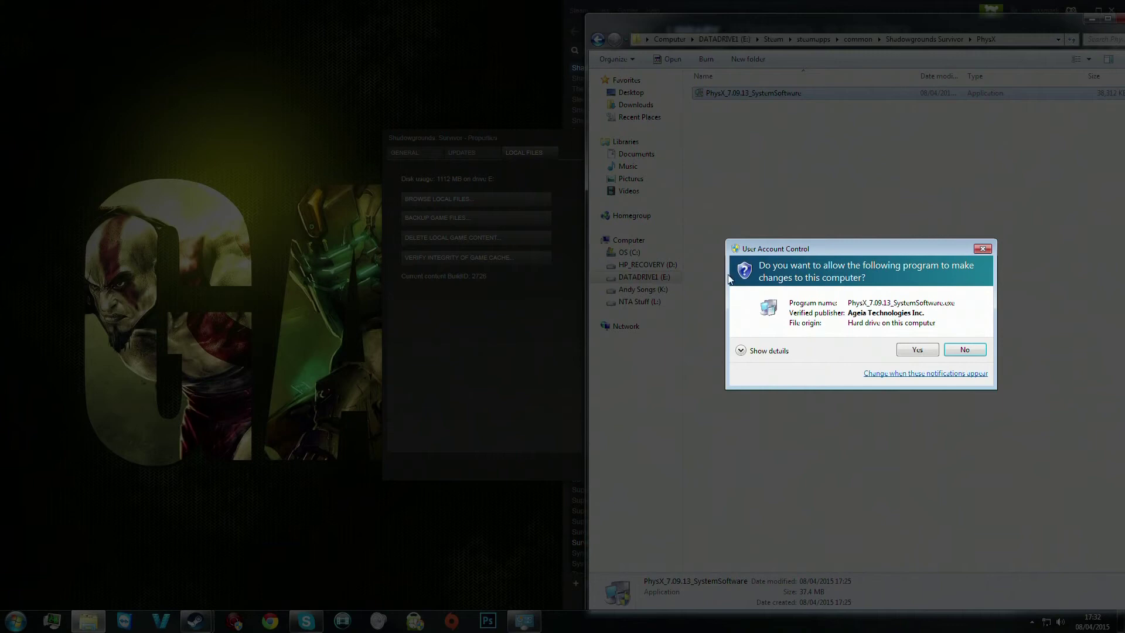
click(917, 349)
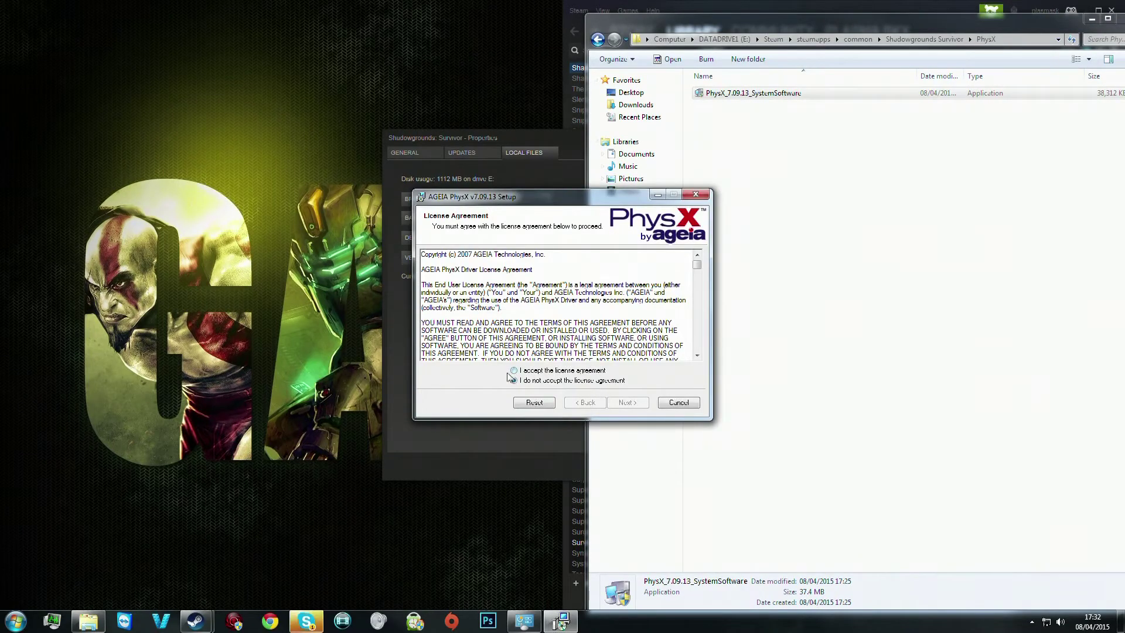
click(514, 371)
click(634, 406)
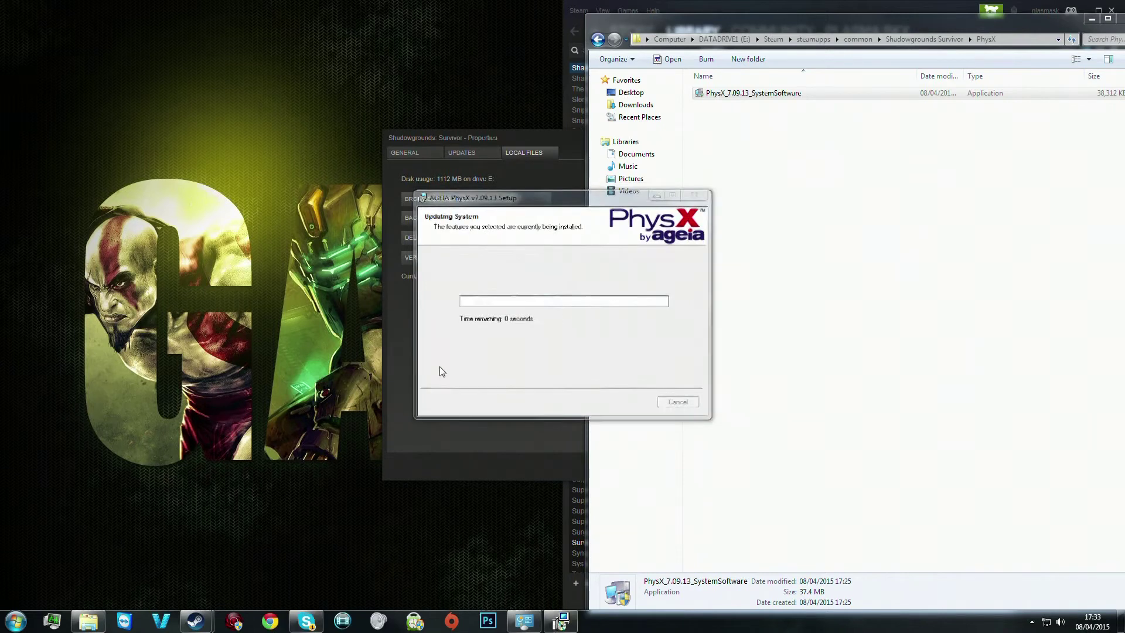
click(628, 402)
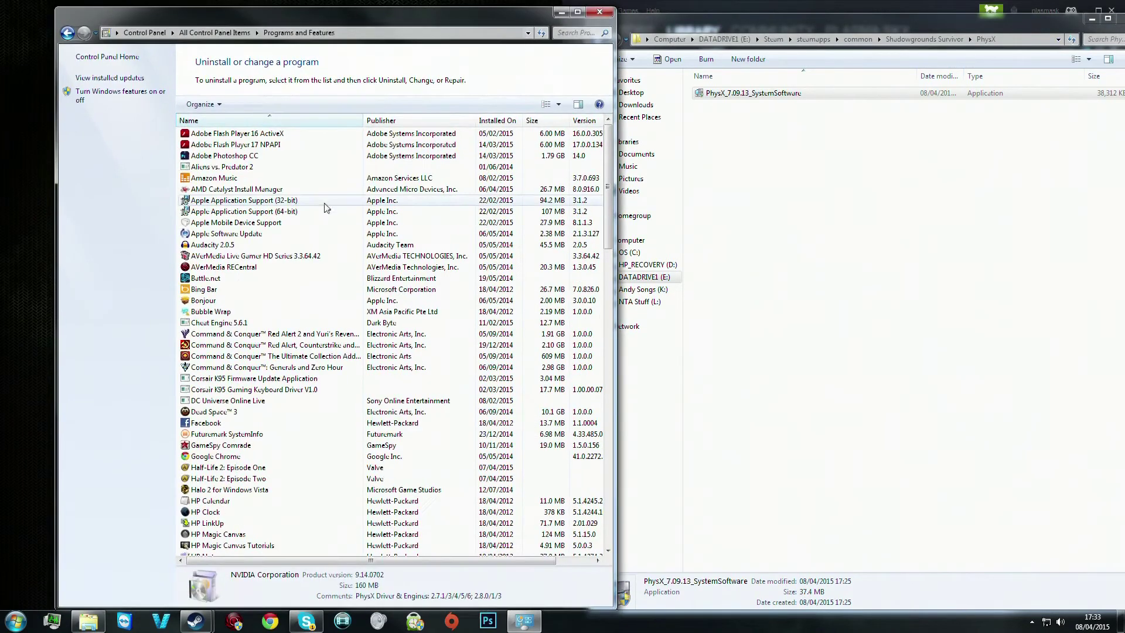
Refresh the installed programs list and check the new AGEIA PhysX v7.09.13 entry.
click(290, 202)
key(F5)
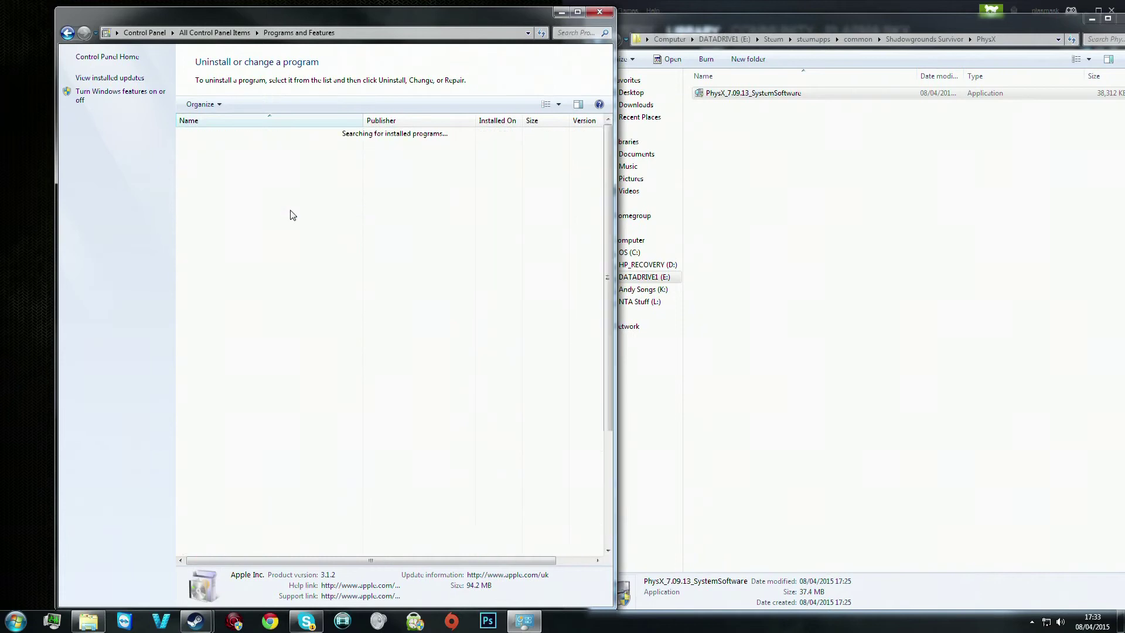
click(231, 168)
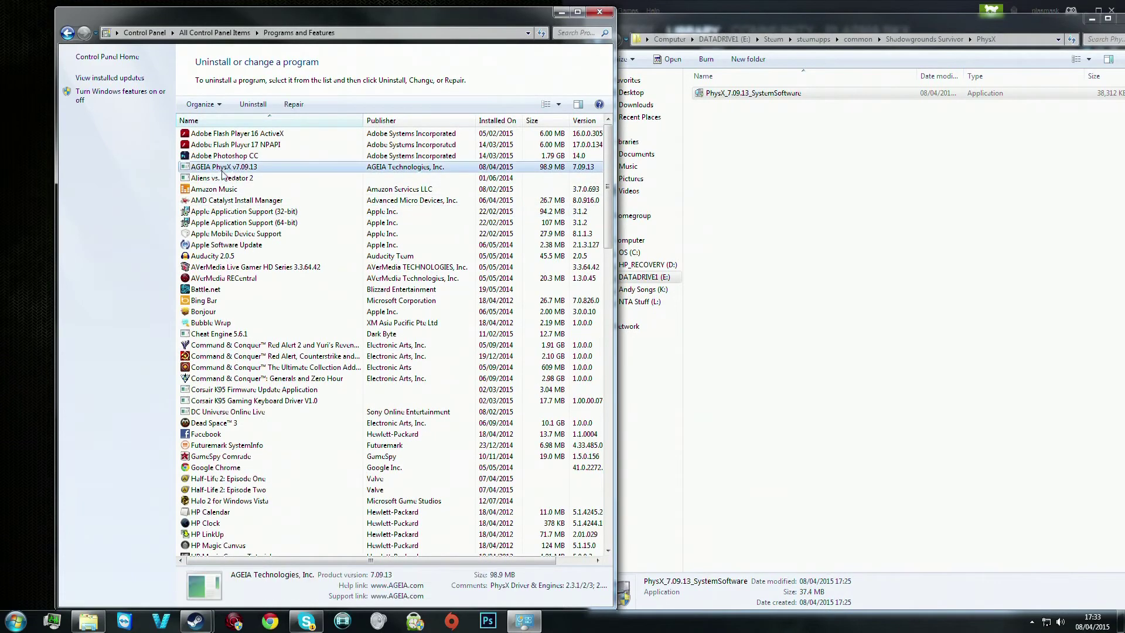
Close the installed programs and old game properties windows, bringing the Steam library forward.
click(604, 17)
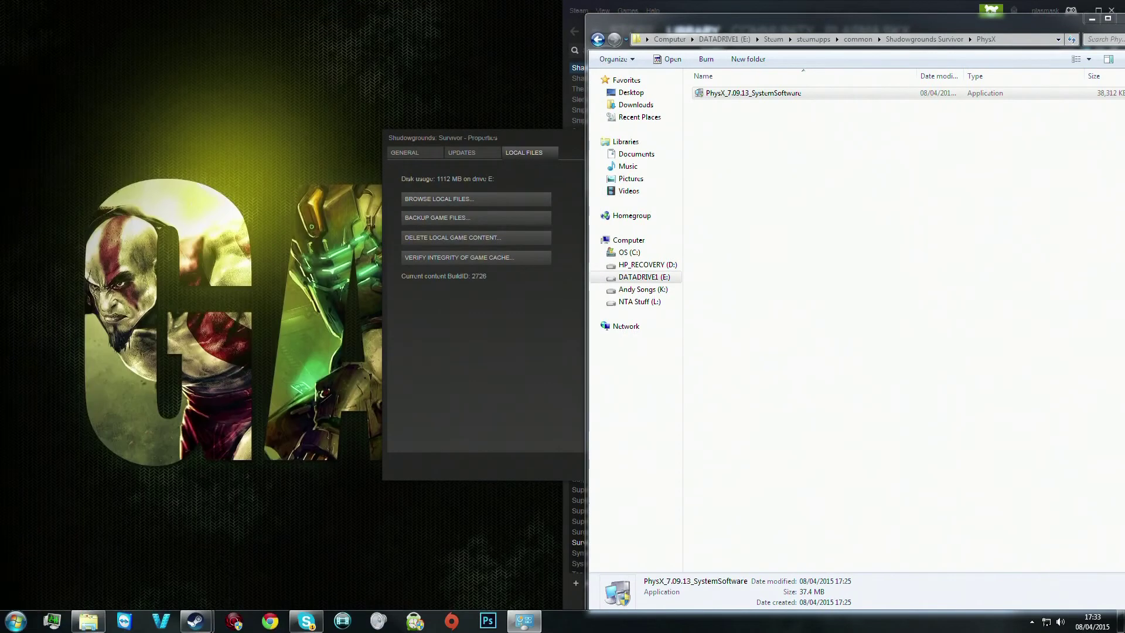
click(407, 315)
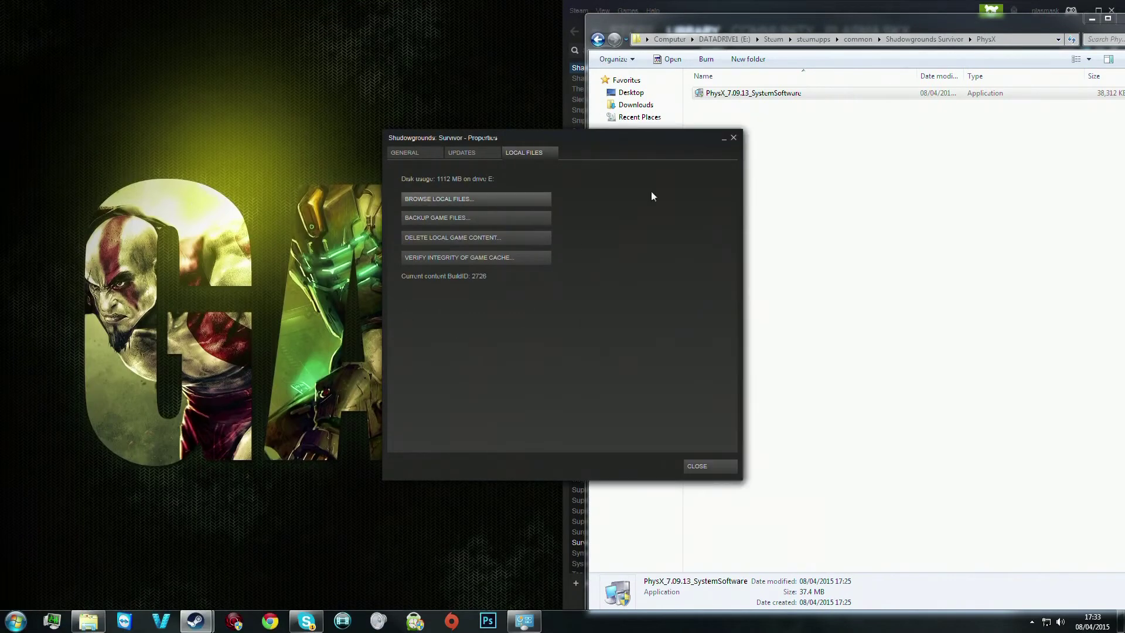
click(716, 466)
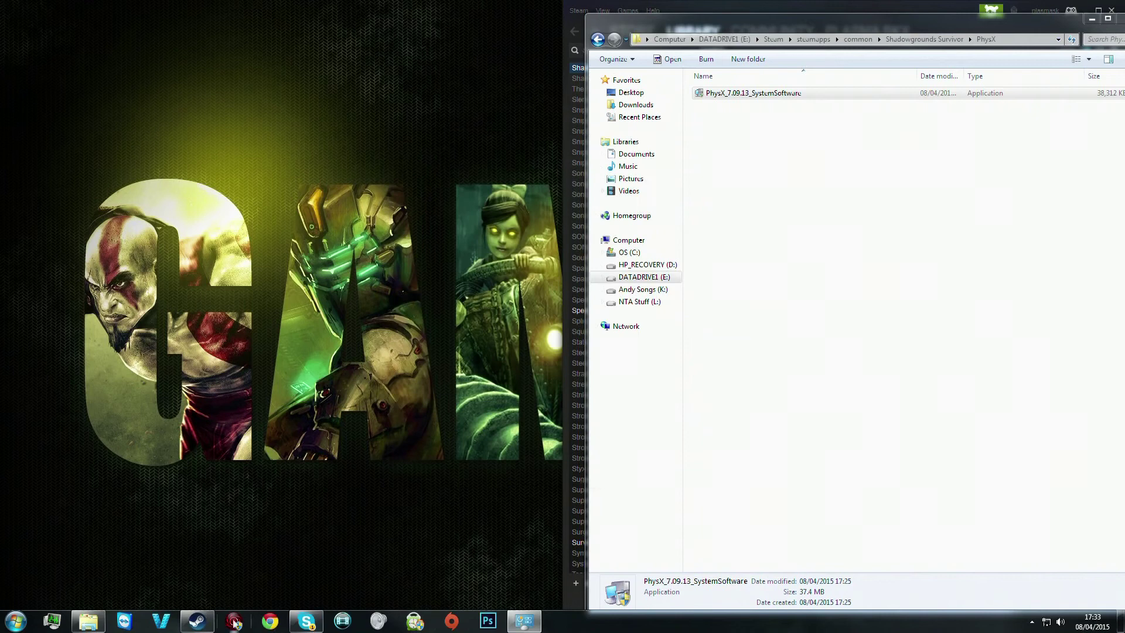
click(184, 622)
Verify Shadowgrounds: Survivor's game cache from Properties > Local Files and dismiss the report.
mouse_move(706, 30)
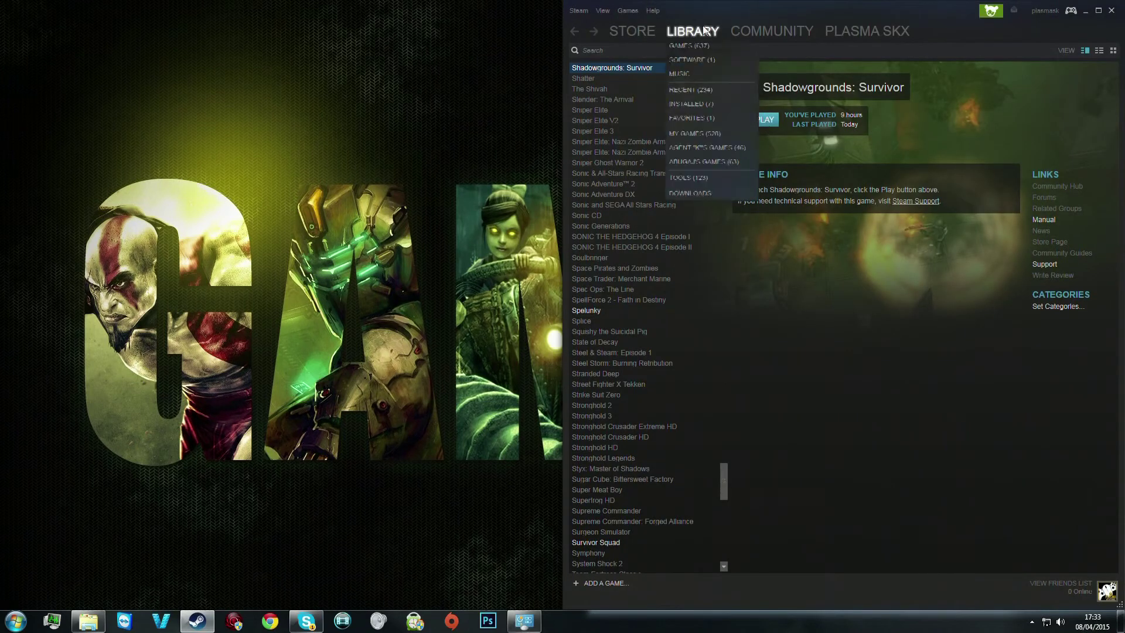
right_click(641, 68)
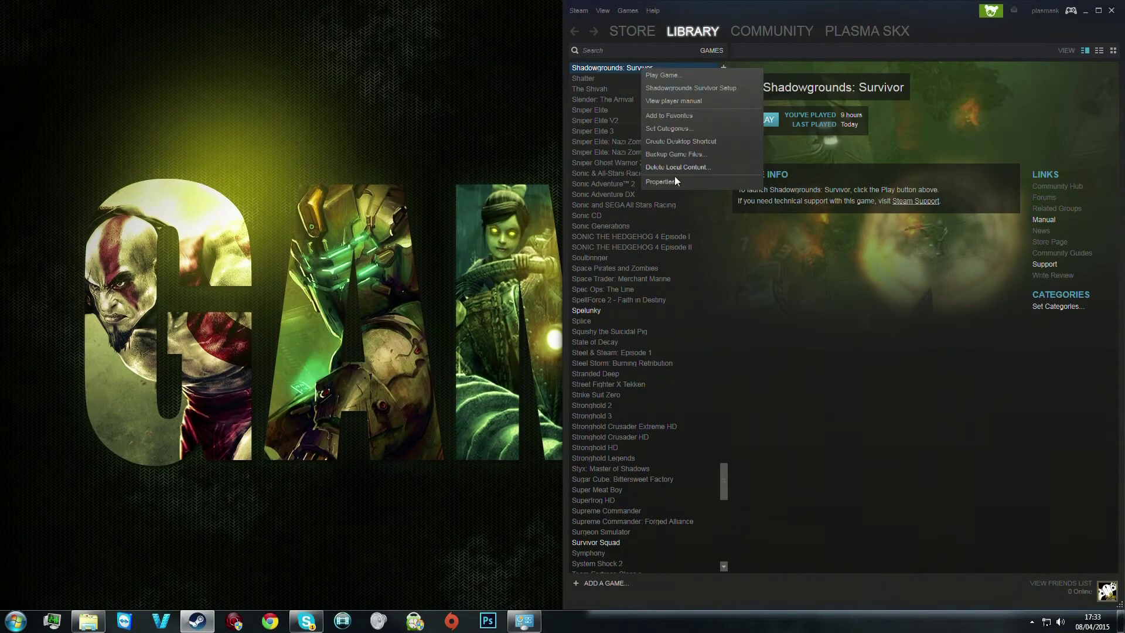
click(674, 176)
click(528, 152)
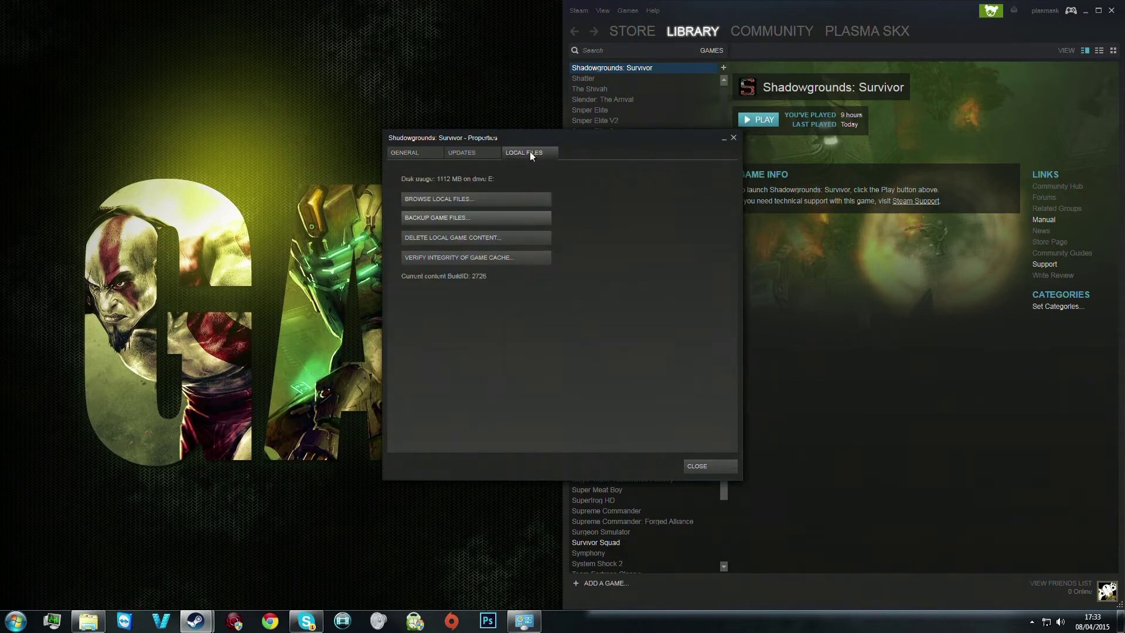
click(486, 258)
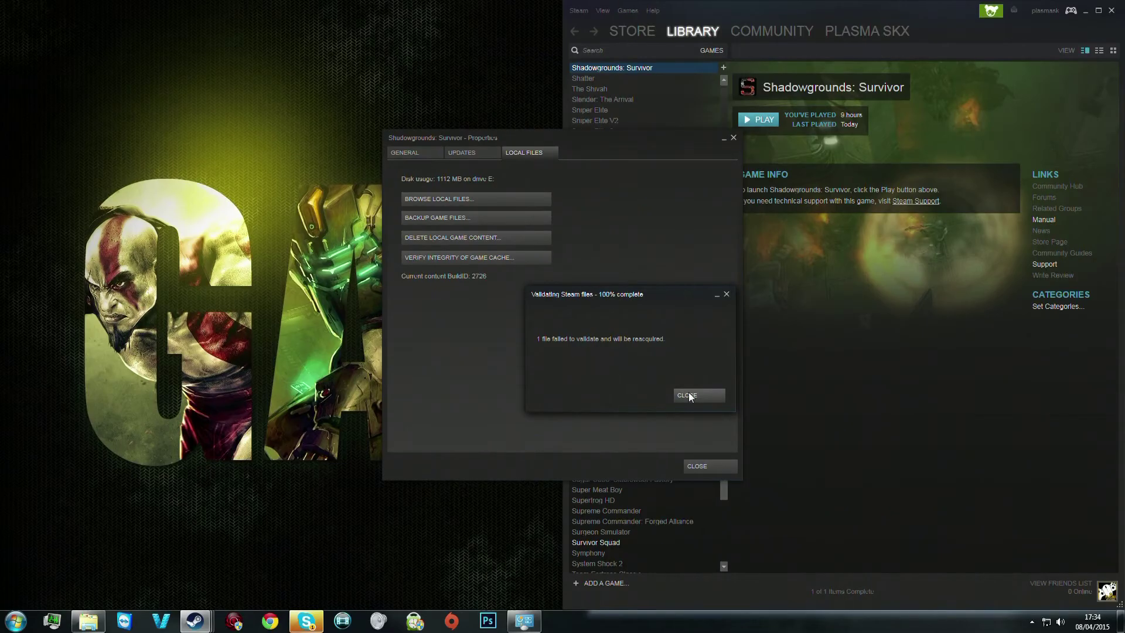
click(689, 397)
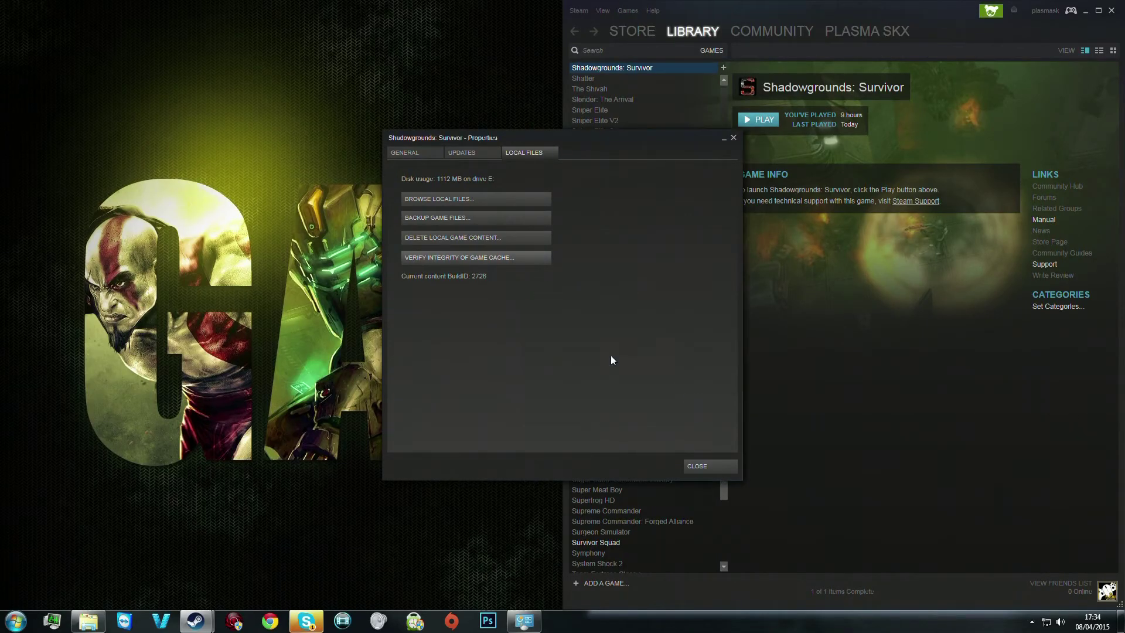
Run the game cache verification a second time until all files validate.
mouse_move(599, 145)
mouse_down()
mouse_move(326, 121)
mouse_move(338, 118)
mouse_up()
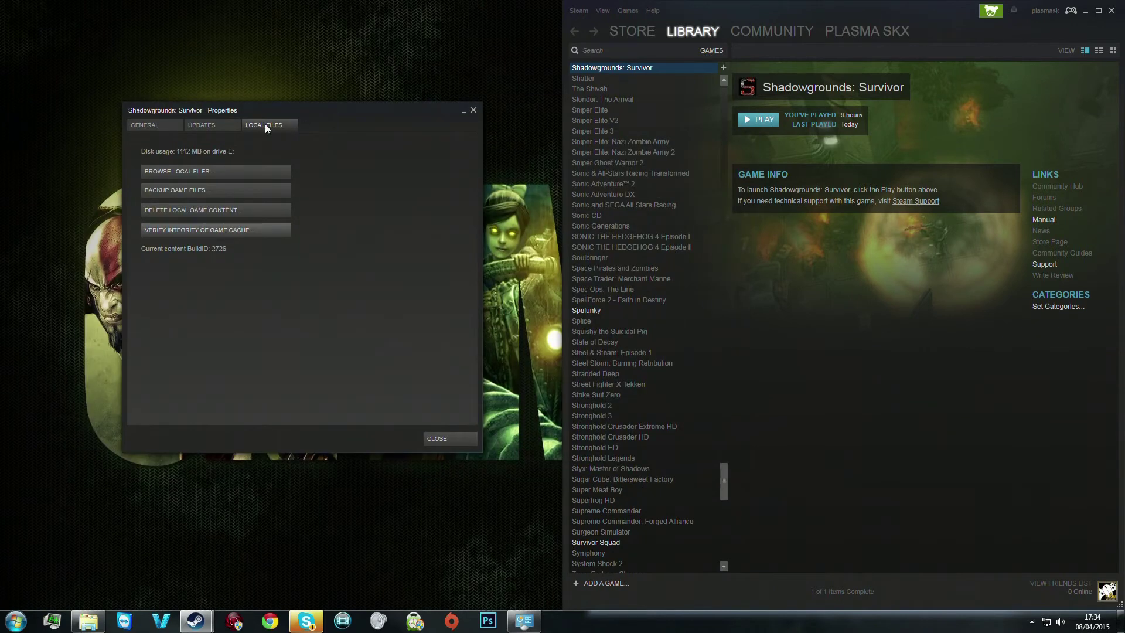
click(225, 233)
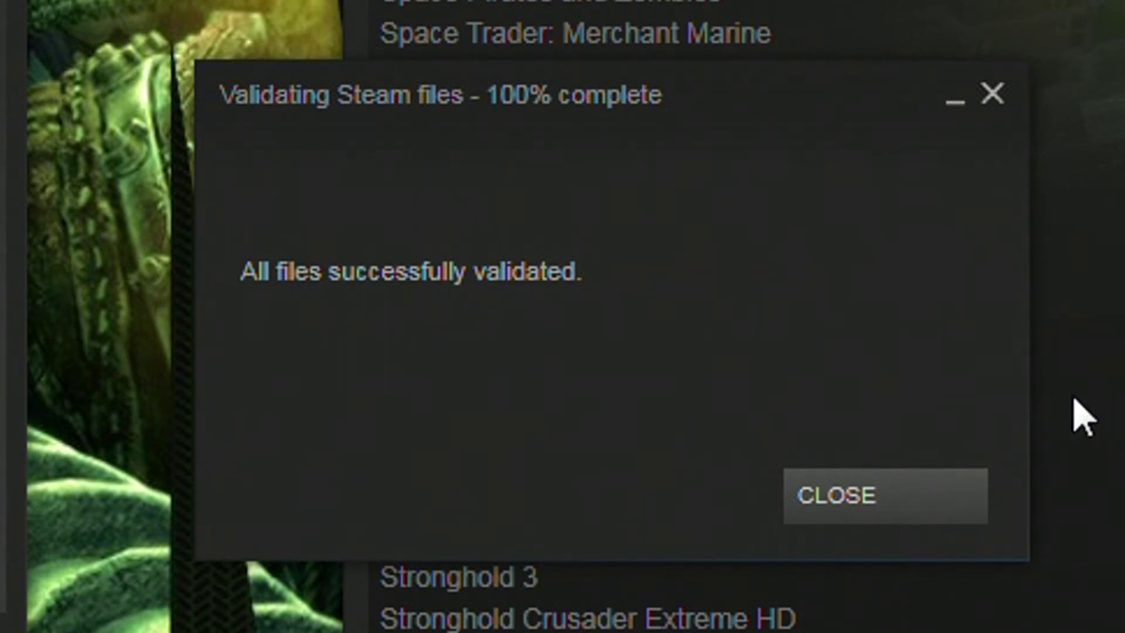
click(861, 509)
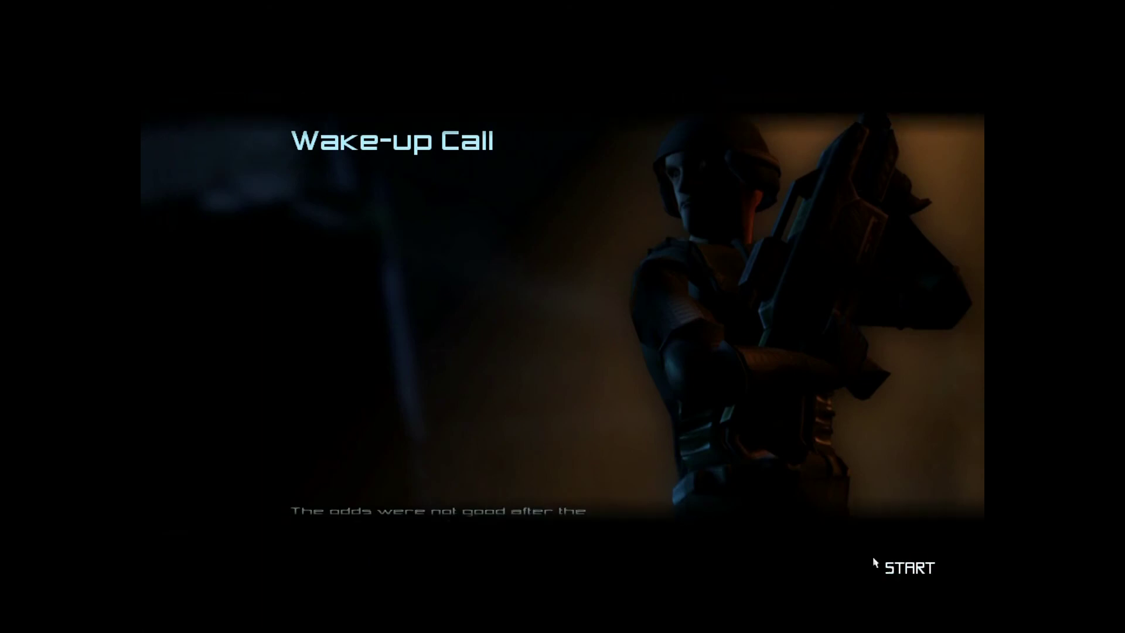
Start the Wake-up Call mission and move the marine toward the building while firing the pistol.
click(896, 567)
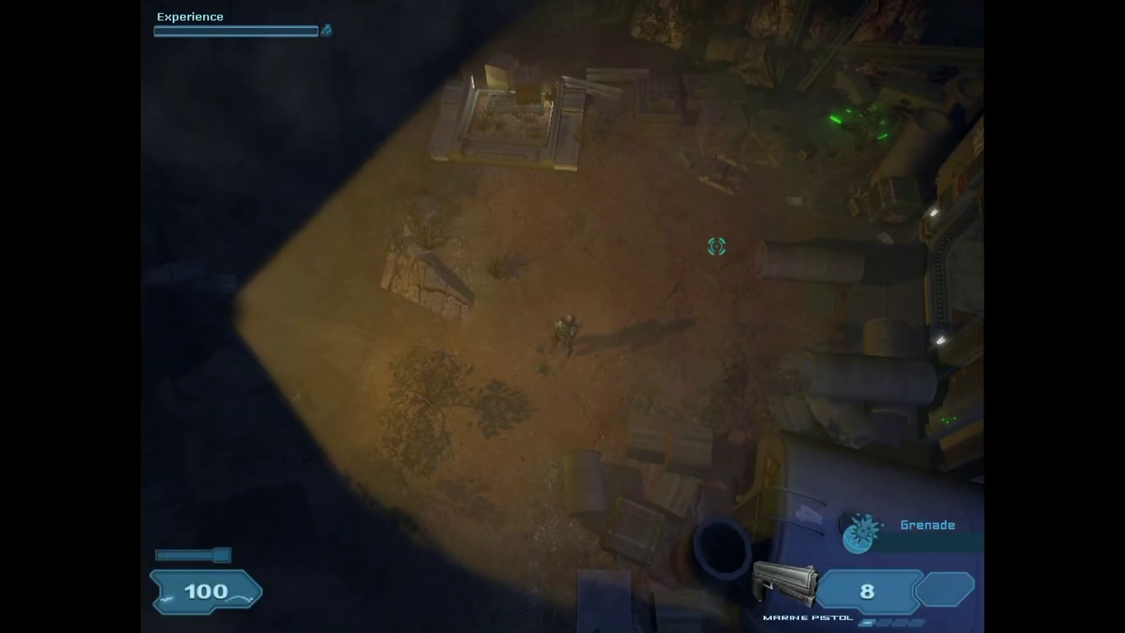
mouse_move(717, 246)
mouse_down()
mouse_move(552, 219)
mouse_move(657, 319)
mouse_move(510, 261)
mouse_up()
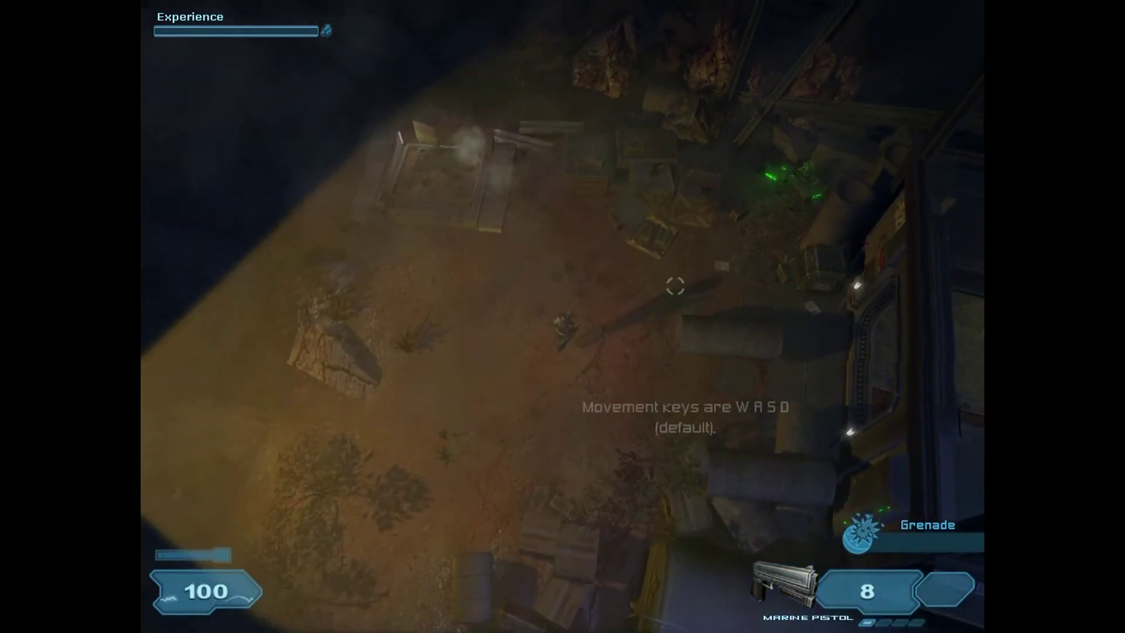
mouse_move(615, 311)
mouse_down()
mouse_move(552, 297)
mouse_move(609, 306)
mouse_move(751, 381)
mouse_move(550, 394)
mouse_move(806, 451)
mouse_up()
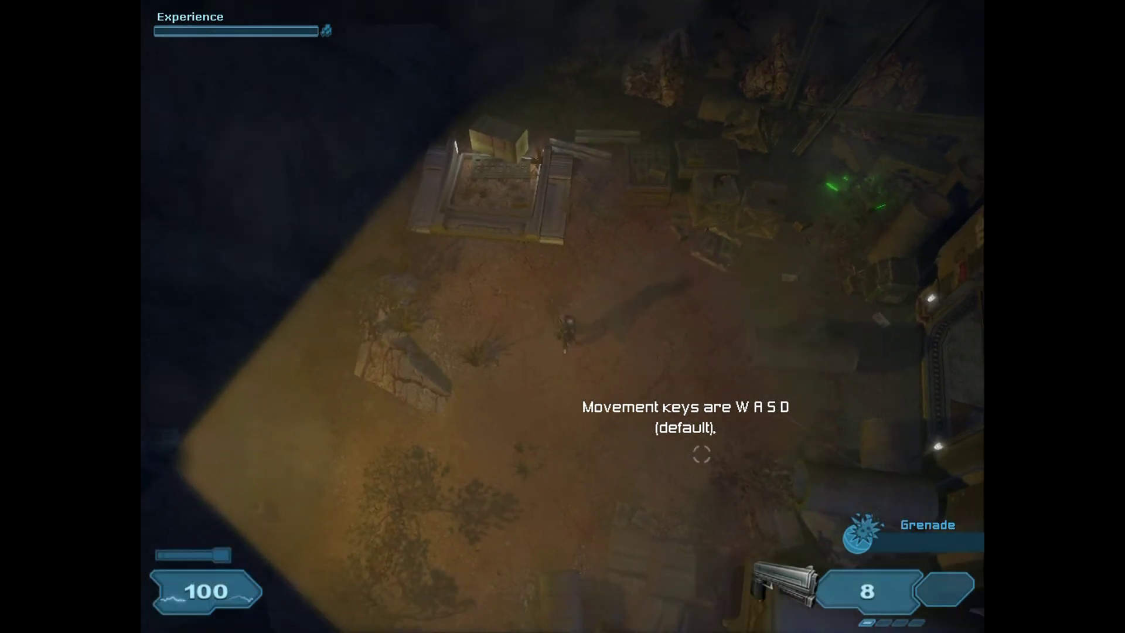